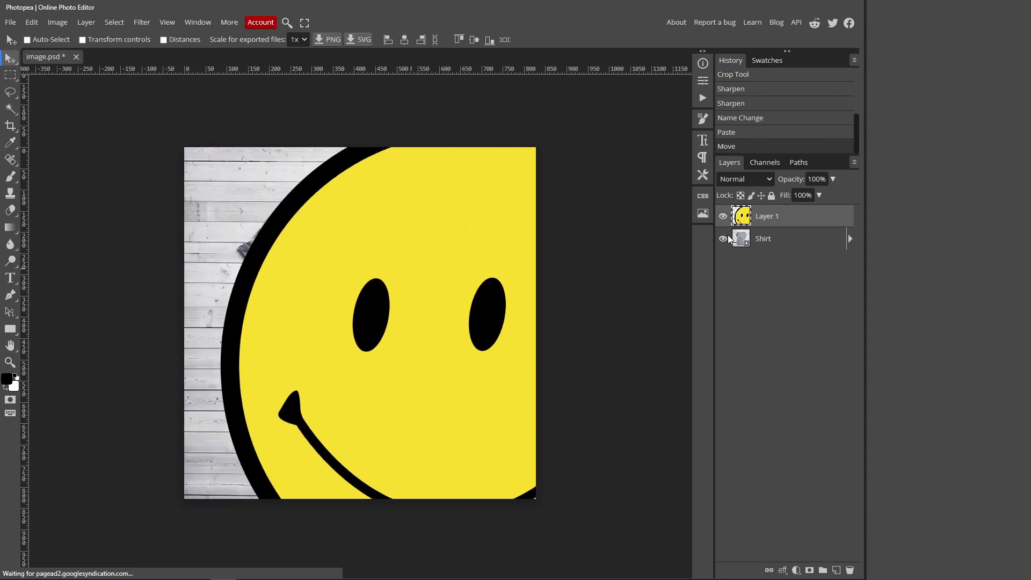
Convert the smiley face layer to a smart object and rename it Logo.
right_click(787, 215)
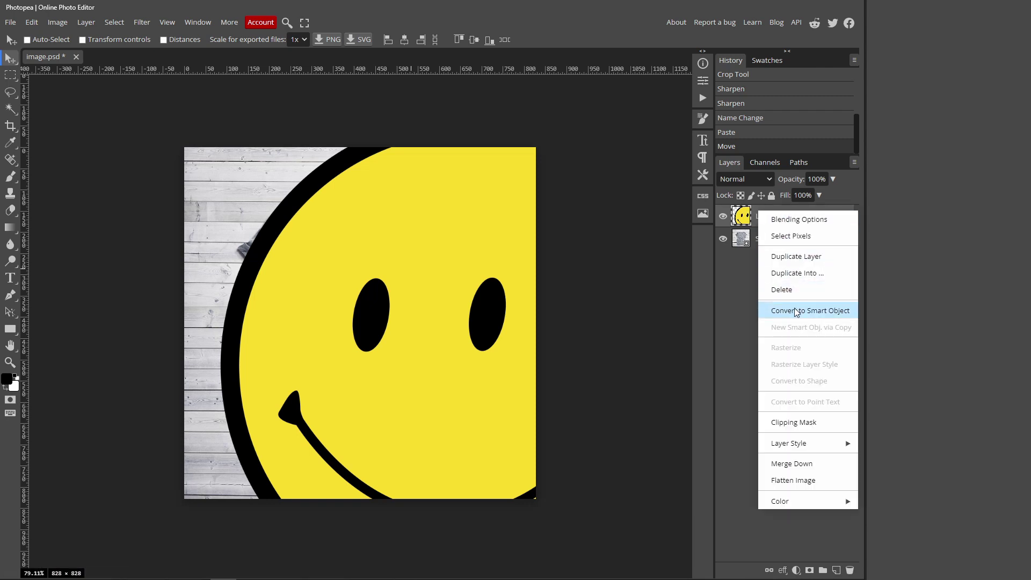
left_click(835, 312)
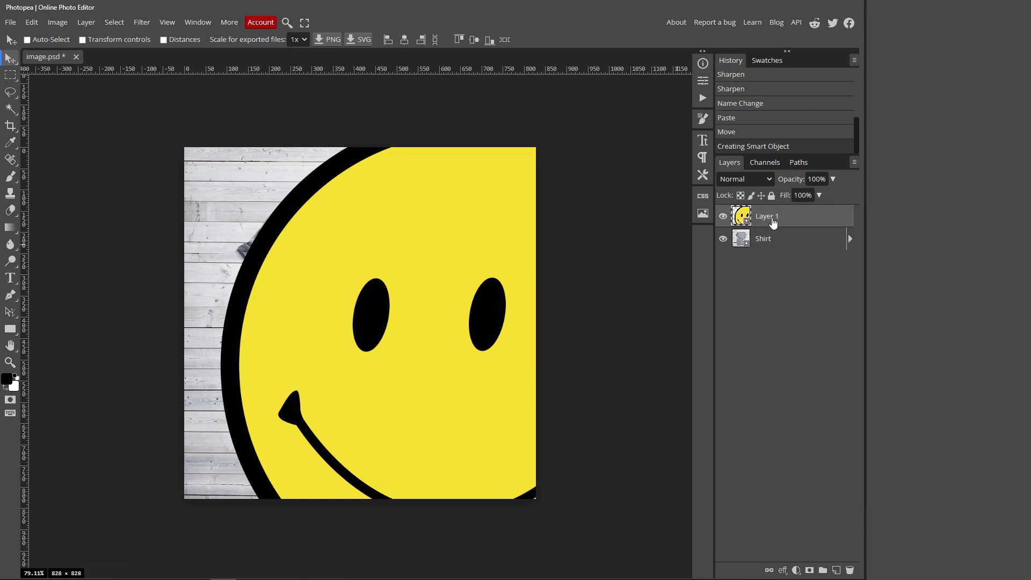
double_click(771, 216)
type("Logo")
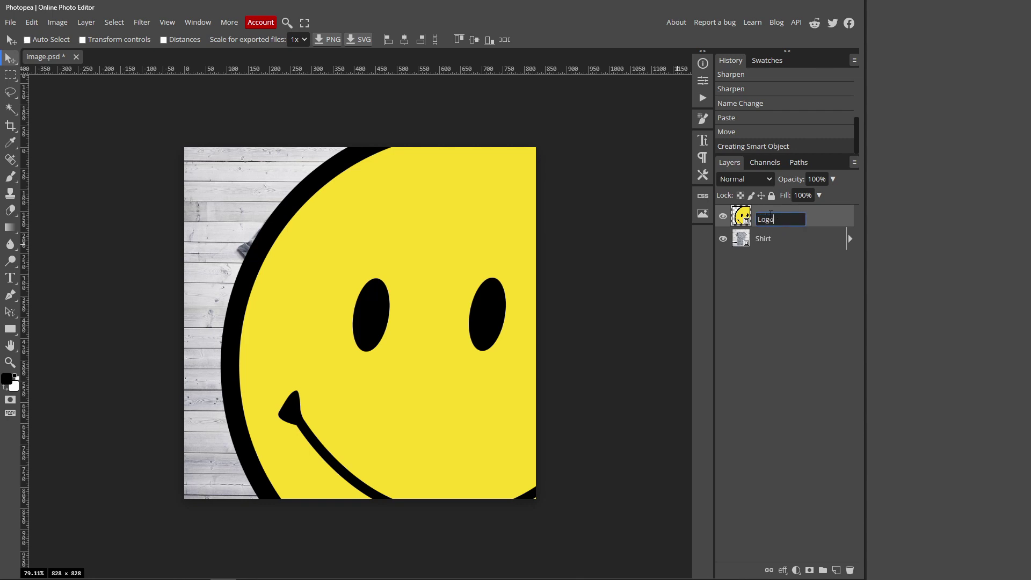
key("Return")
Free-transform the smiley logo, scaling it proportionally to about 17.75% and placing it on the middle of the shirt.
left_click(36, 23)
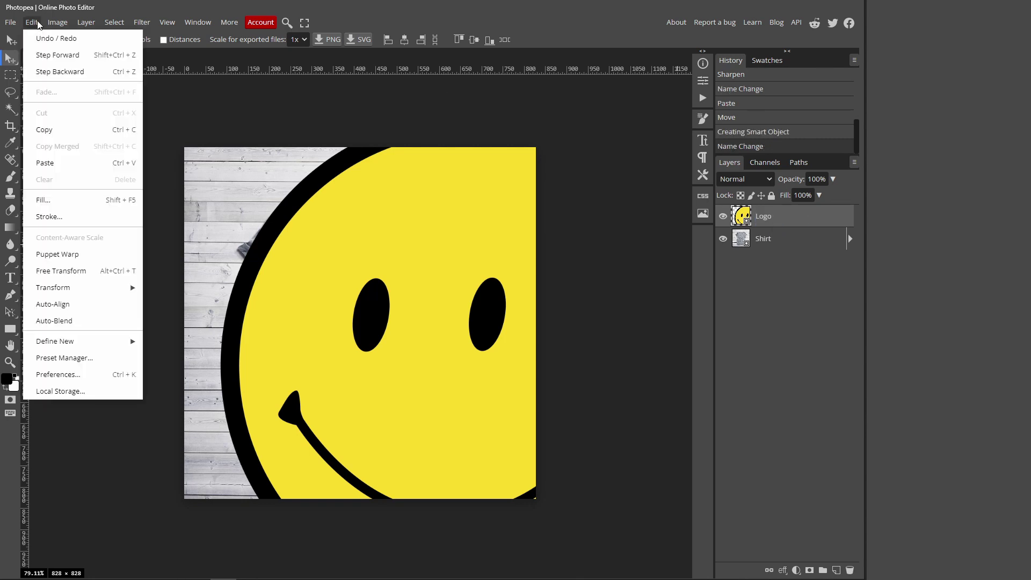
left_click(80, 270)
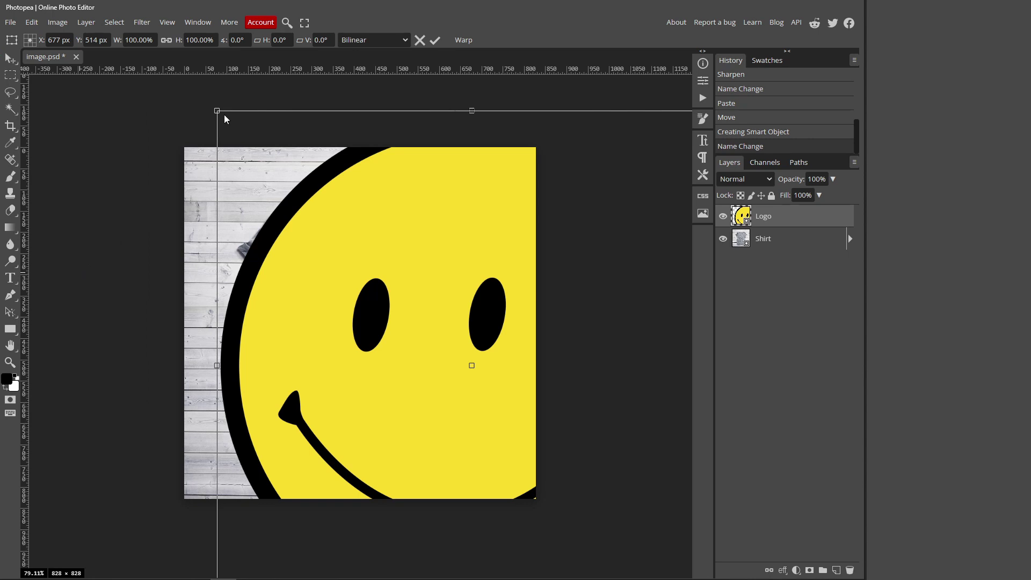
left_click_drag(234, 152, 226, 171)
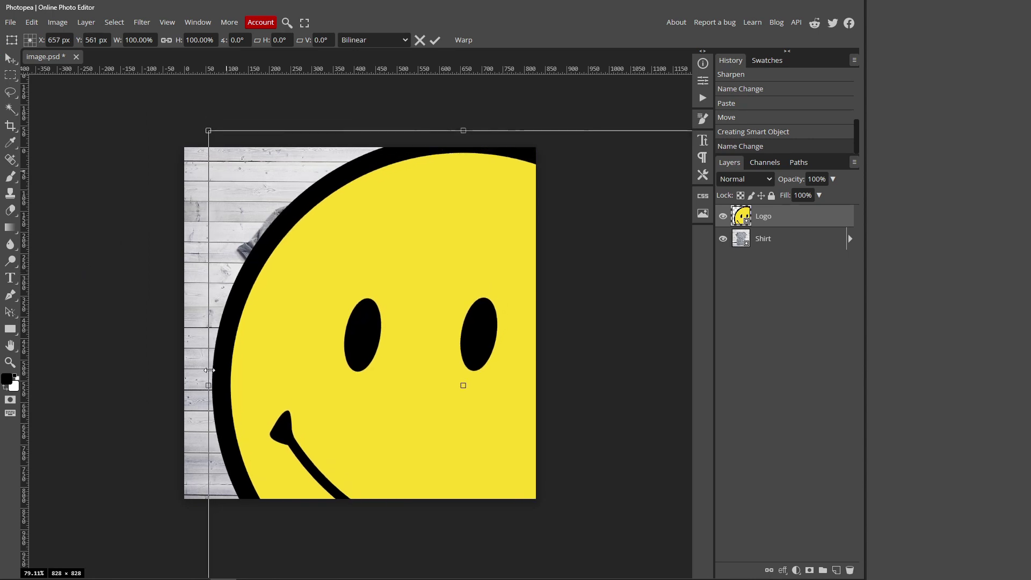
left_click_drag(210, 131, 331, 312)
left_click_drag(380, 370, 365, 346)
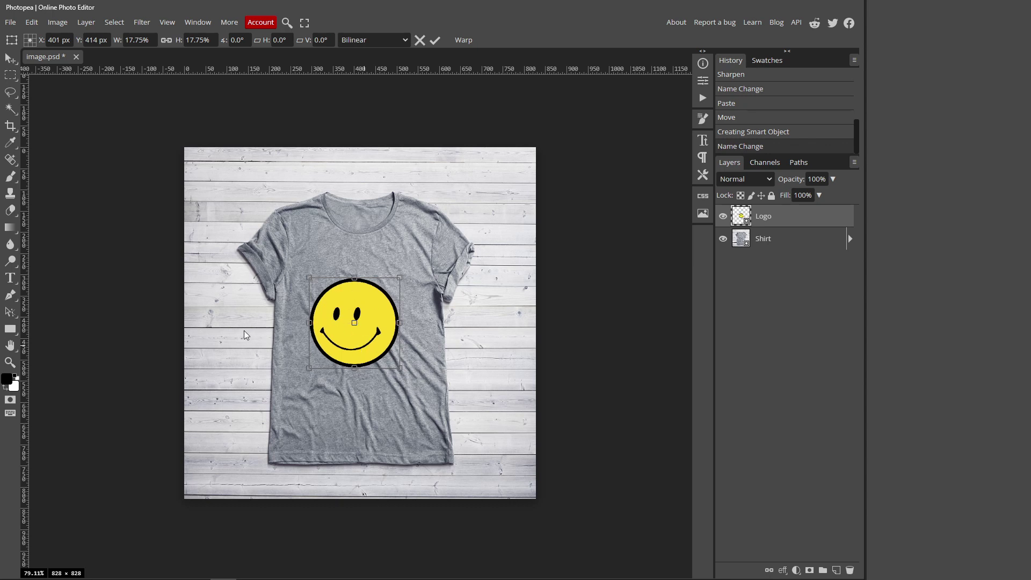
left_click(435, 41)
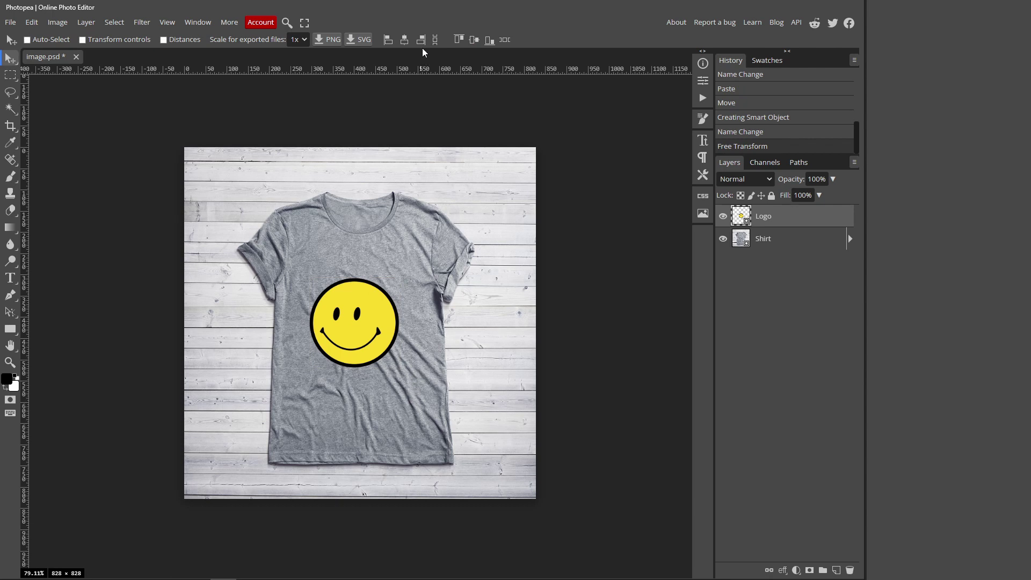
Apply a Ripple distortion to the Logo layer with size Large and amount 20.
left_click(137, 24)
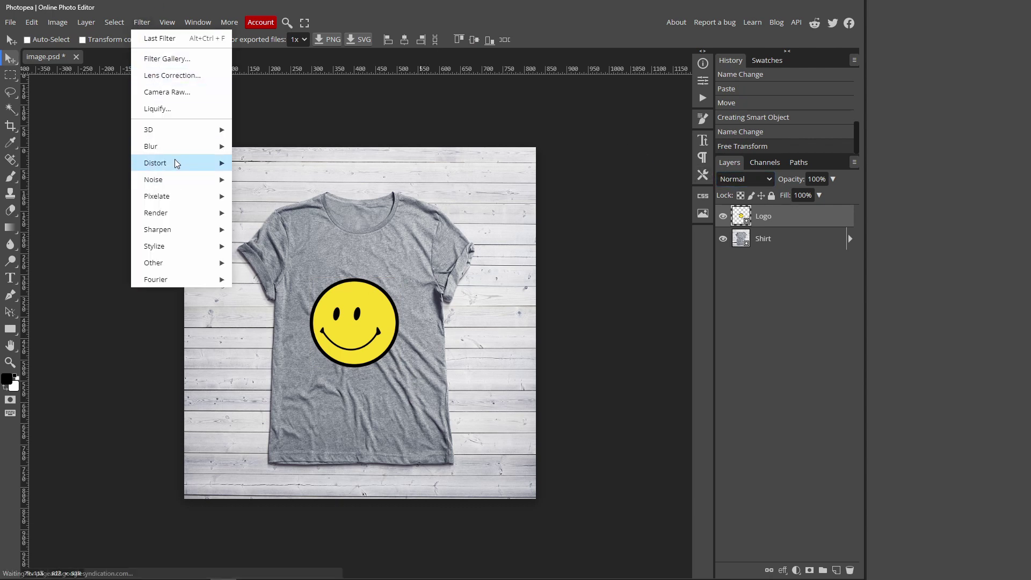
mouse_move(176, 159)
left_click(270, 230)
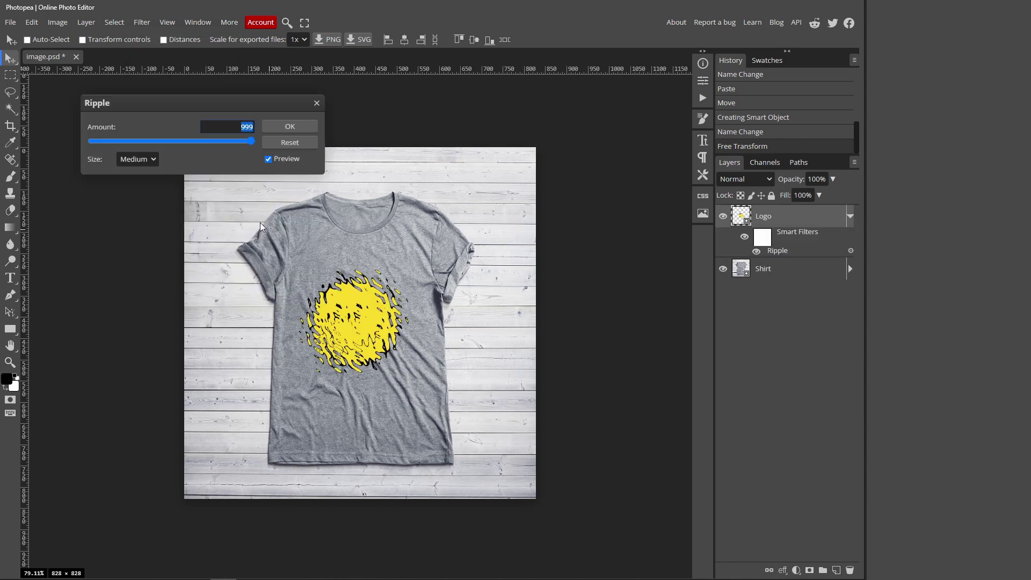
left_click(154, 160)
left_click(146, 195)
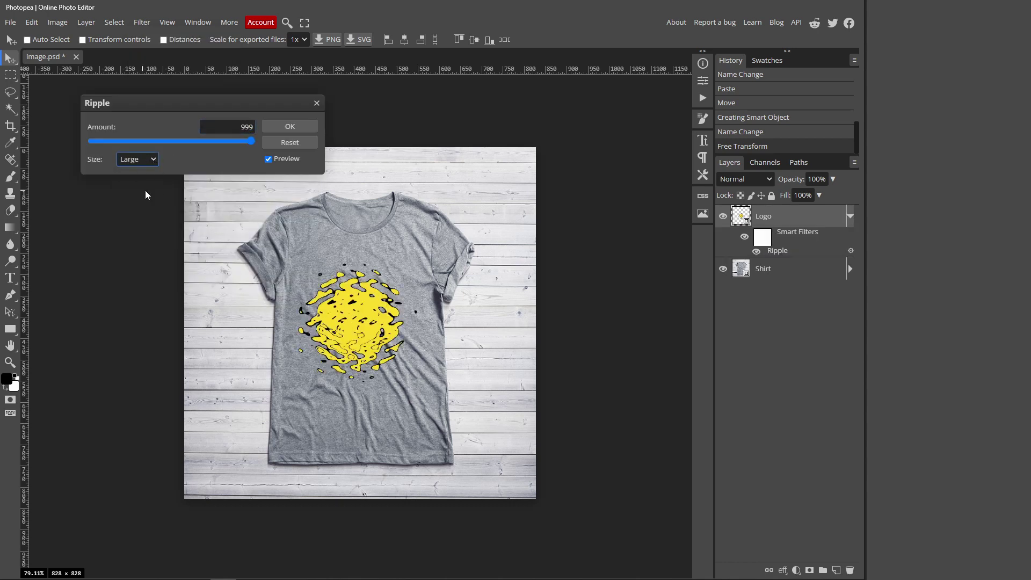
left_click(237, 128)
double_click(233, 127)
type("15")
left_click_drag(245, 129, 310, 127)
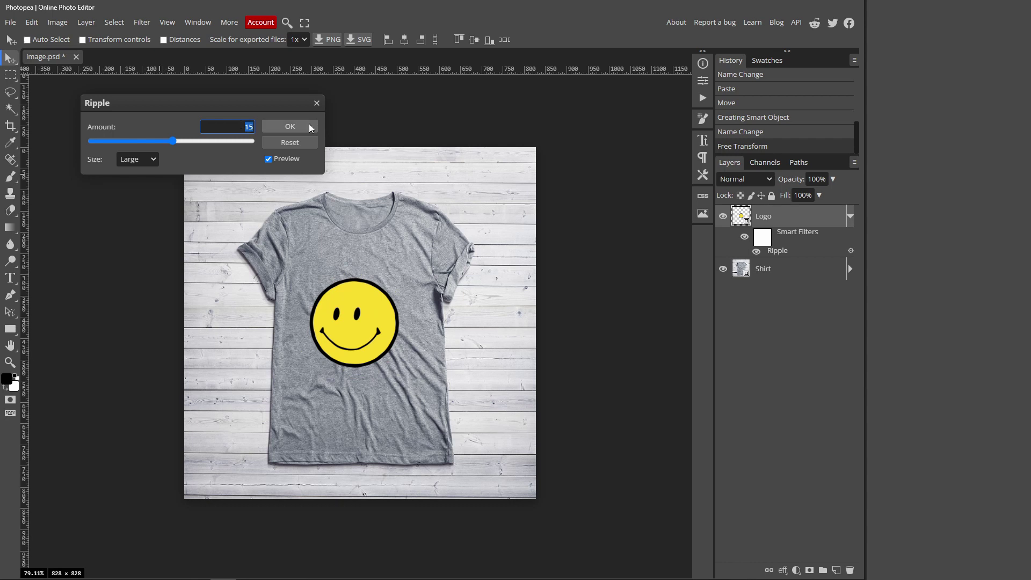
type("20")
key("Return")
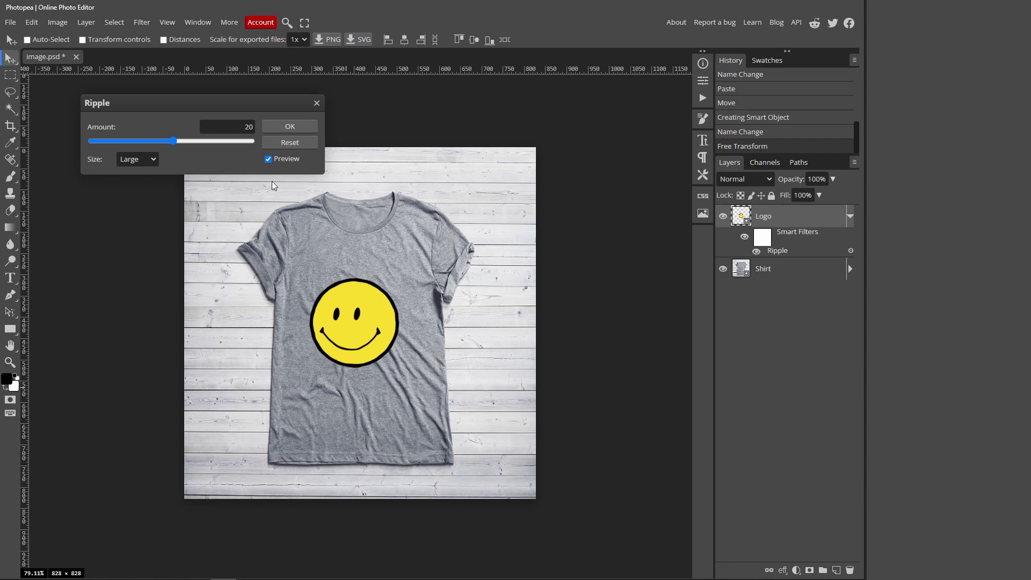
left_click(294, 127)
Zoom in on the shirt and toggle the Ripple smart filter off and on to compare the logo with and without it.
left_click(10, 362)
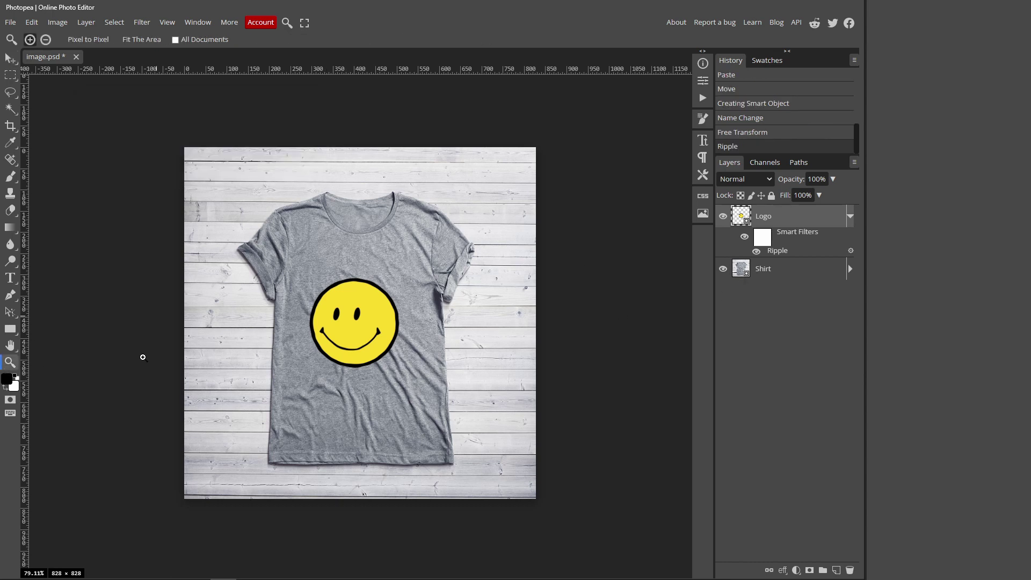
left_click(323, 341)
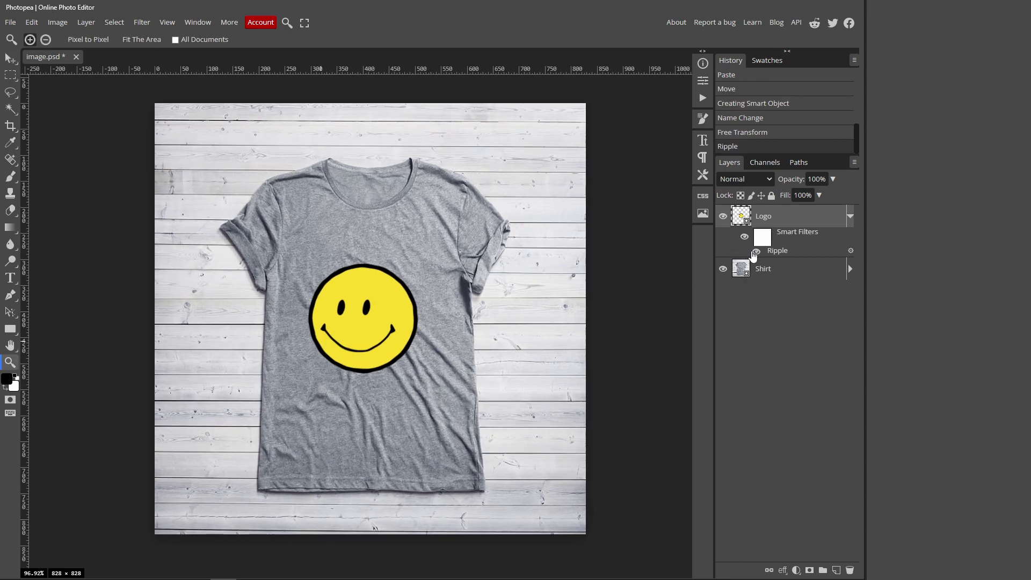
left_click(756, 252)
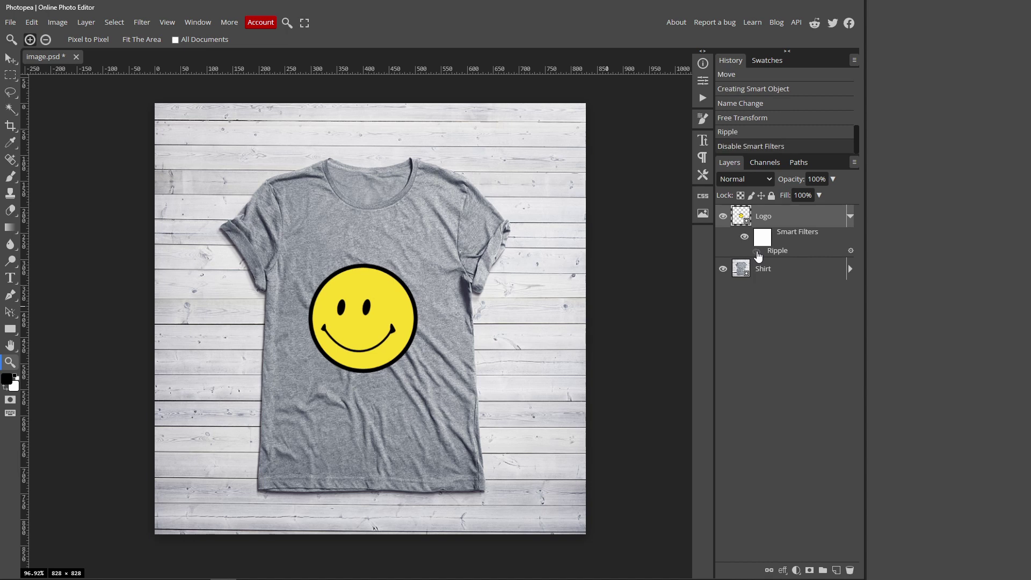
left_click(757, 252)
left_click(757, 252)
left_click(757, 252)
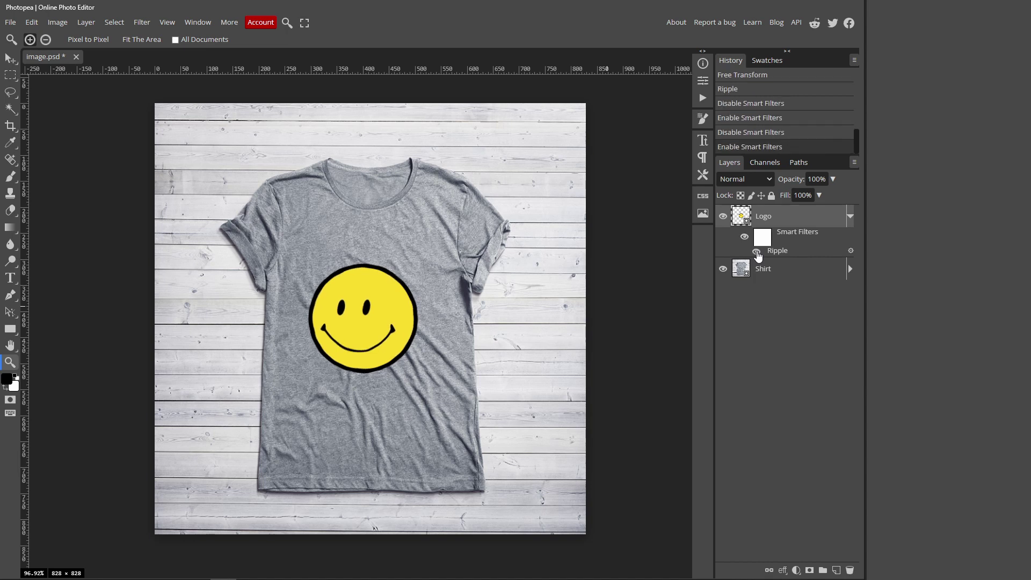
left_click(757, 252)
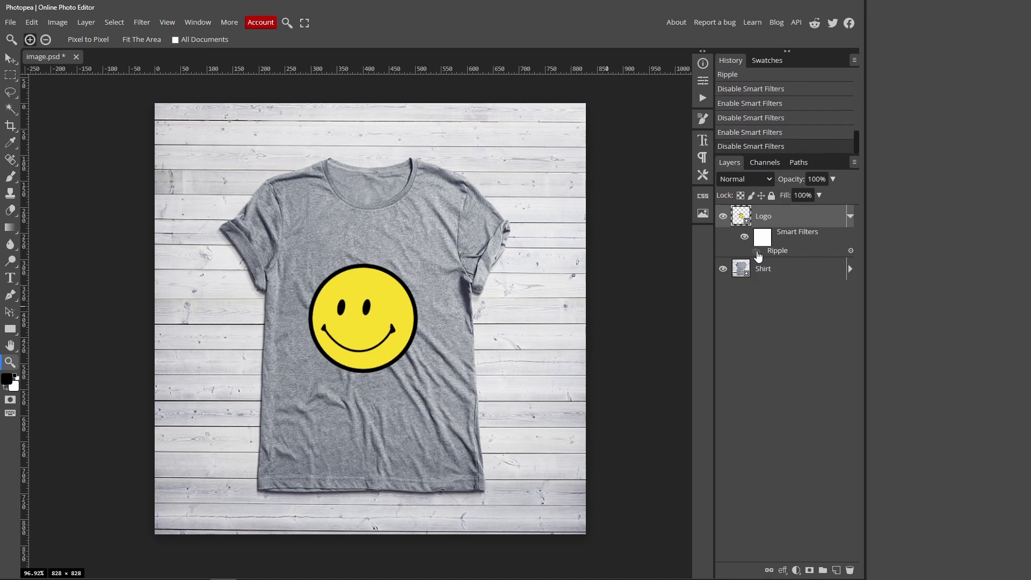
left_click(757, 252)
left_click(757, 252)
left_click(757, 252)
scroll(503, 313, "down", 1)
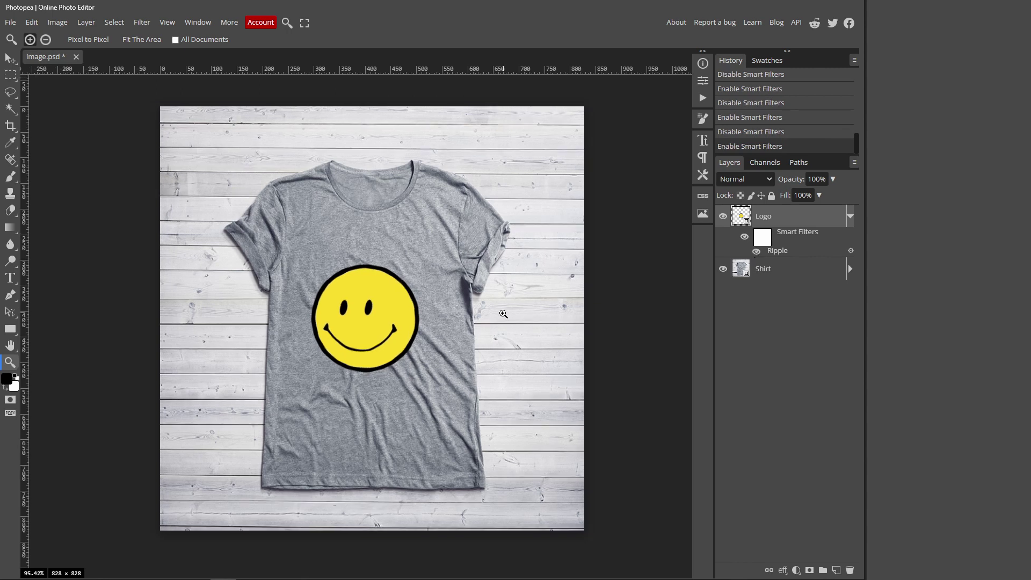
scroll(526, 315, "up", 1)
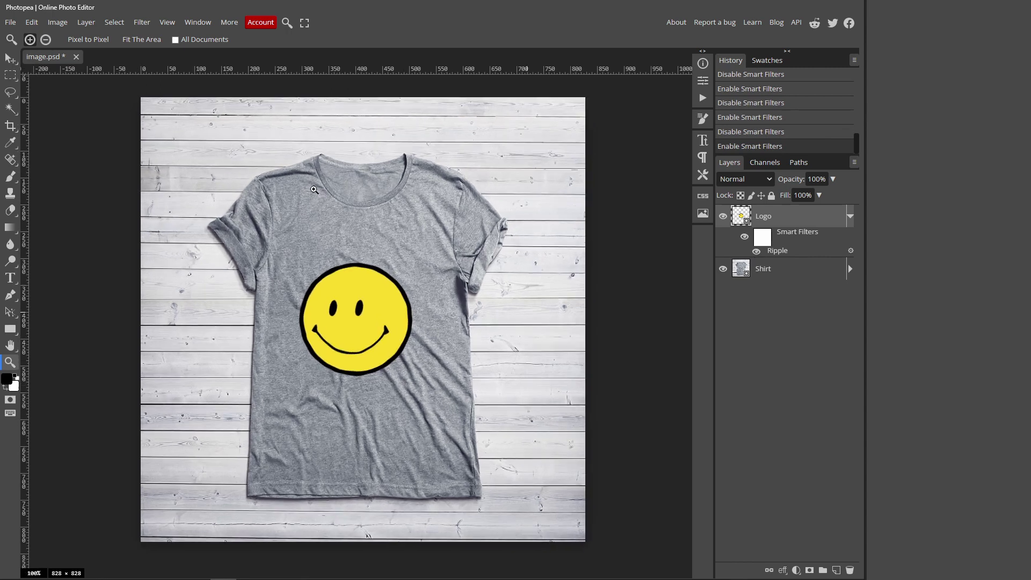
Open the Liquify filter for the logo with the background shown and set the brush size to 50.
left_click(143, 26)
left_click(168, 108)
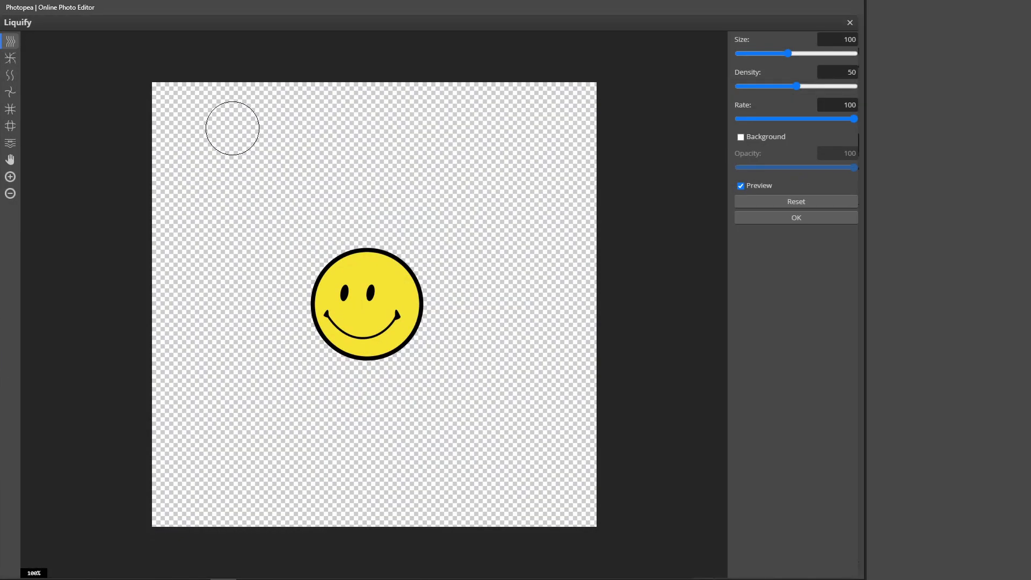
left_click(742, 136)
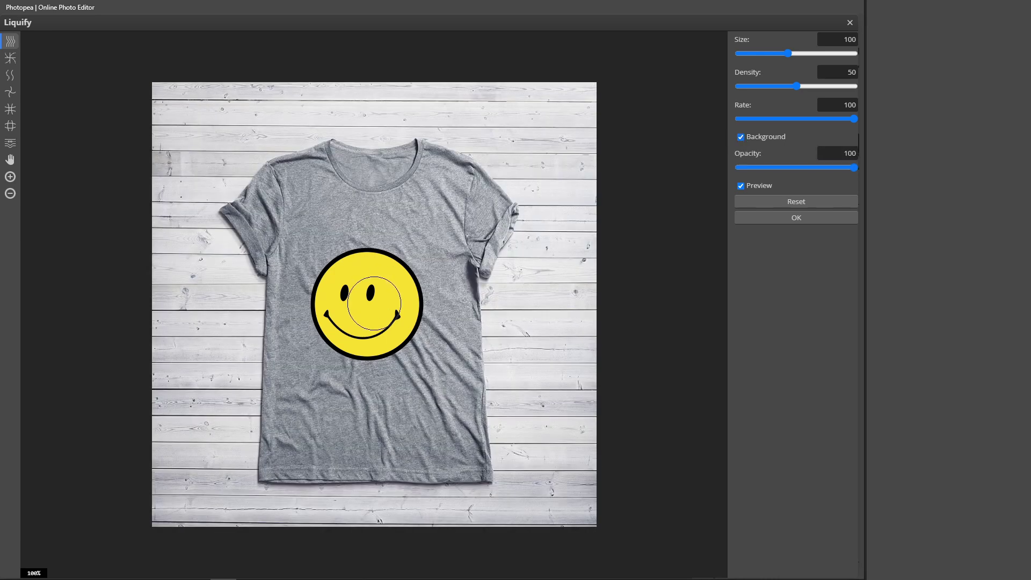
scroll(376, 311, "up", 2)
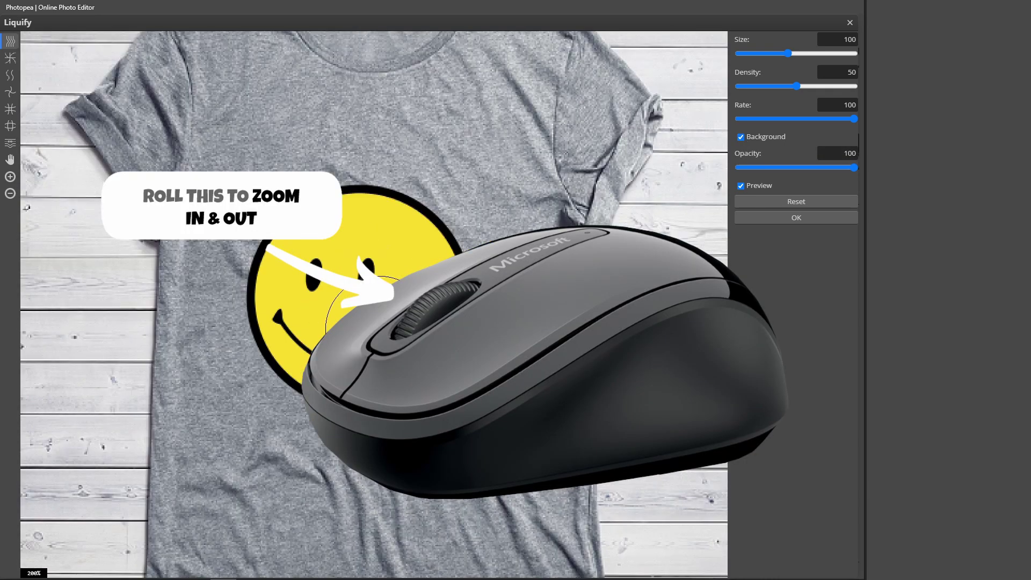
scroll(380, 330, "down", 2)
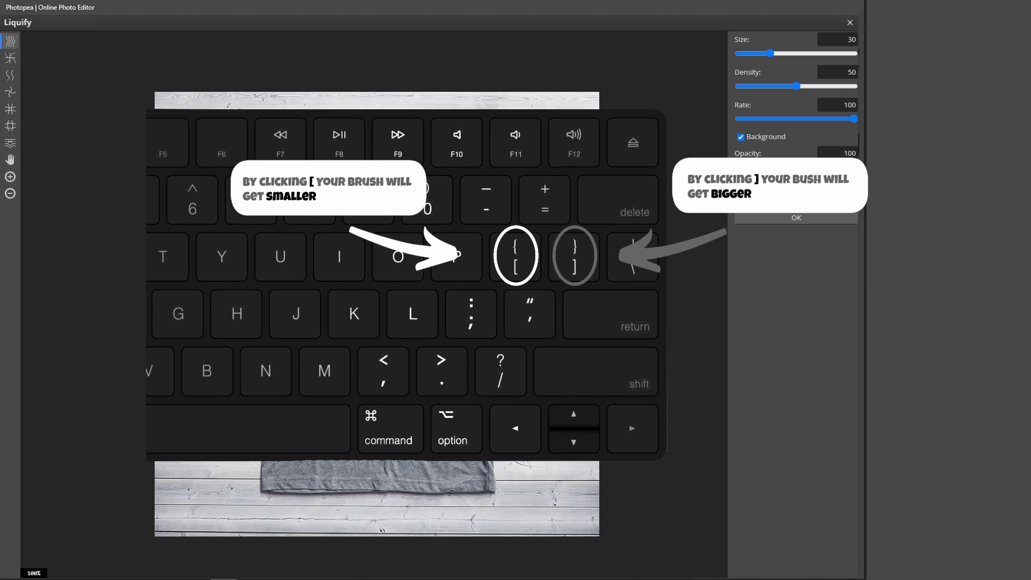
key("bracketright")
key("bracketright")
key("bracketright")
key("bracketright")
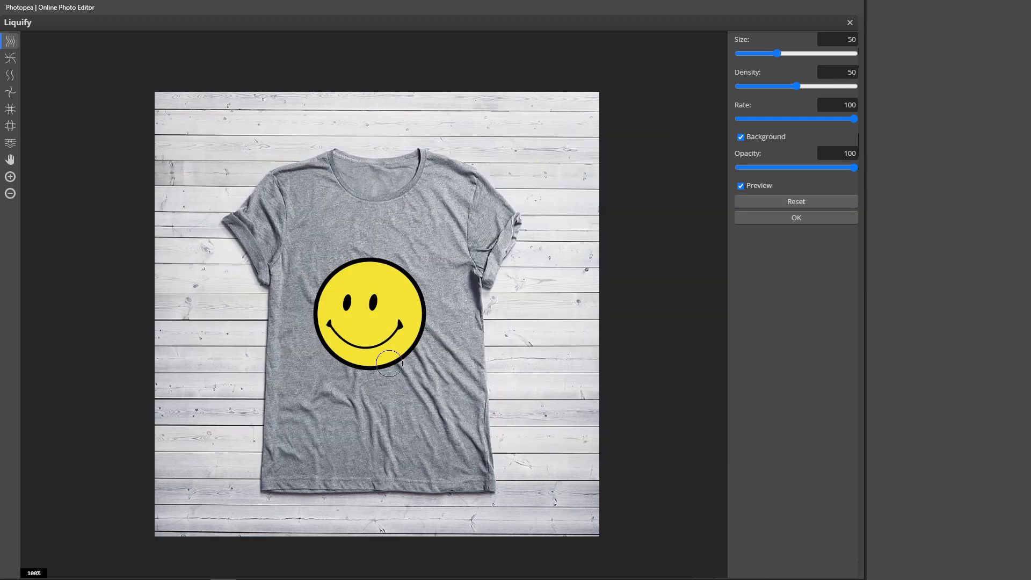
Reduce the Liquify brush size to 25, push the logo's outline to follow the shirt's folds, and apply the filter.
scroll(392, 367, "up", 1)
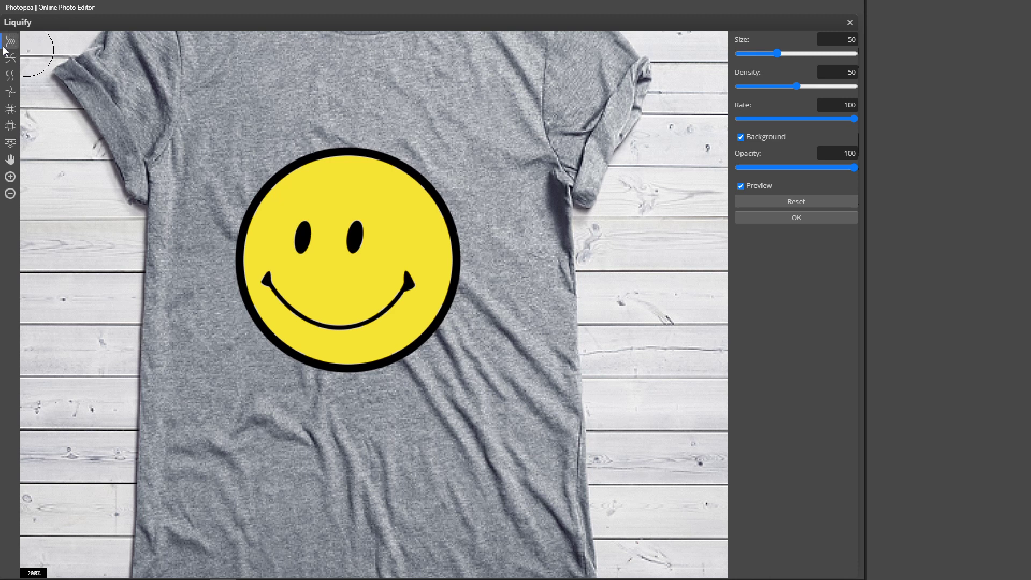
key("bracketleft")
key("bracketleft")
key("bracketleft")
key("bracketleft")
key("bracketleft")
key("bracketleft")
key("bracketleft")
key("bracketright")
key("bracketright")
mouse_move(412, 360)
left_mouse_down()
mouse_move(422, 379)
mouse_move(437, 328)
left_mouse_up()
left_click_drag(463, 279, 460, 278)
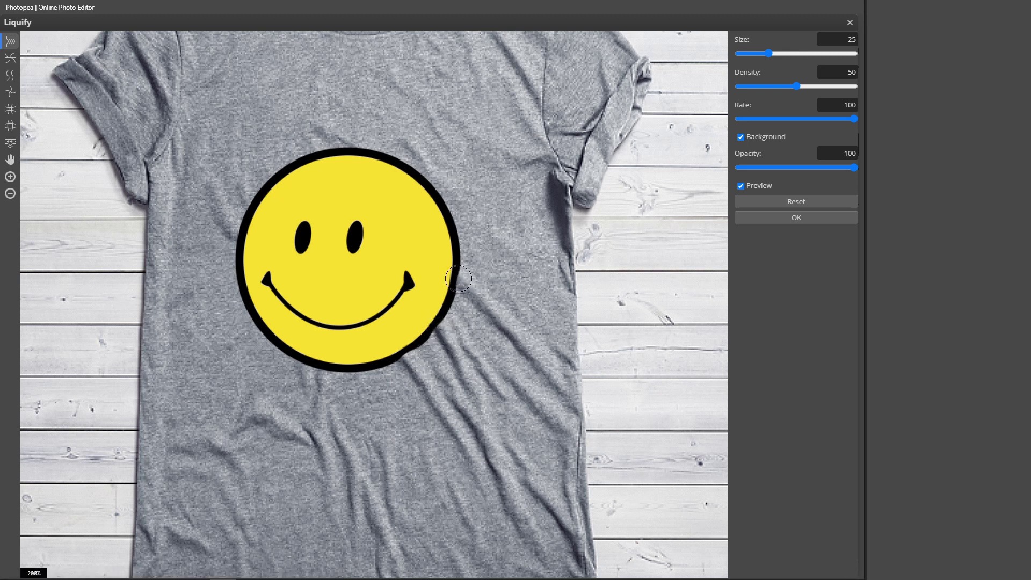
left_click_drag(230, 229, 243, 221)
scroll(429, 346, "down", 1)
scroll(428, 347, "down", 1)
scroll(392, 335, "up", 1)
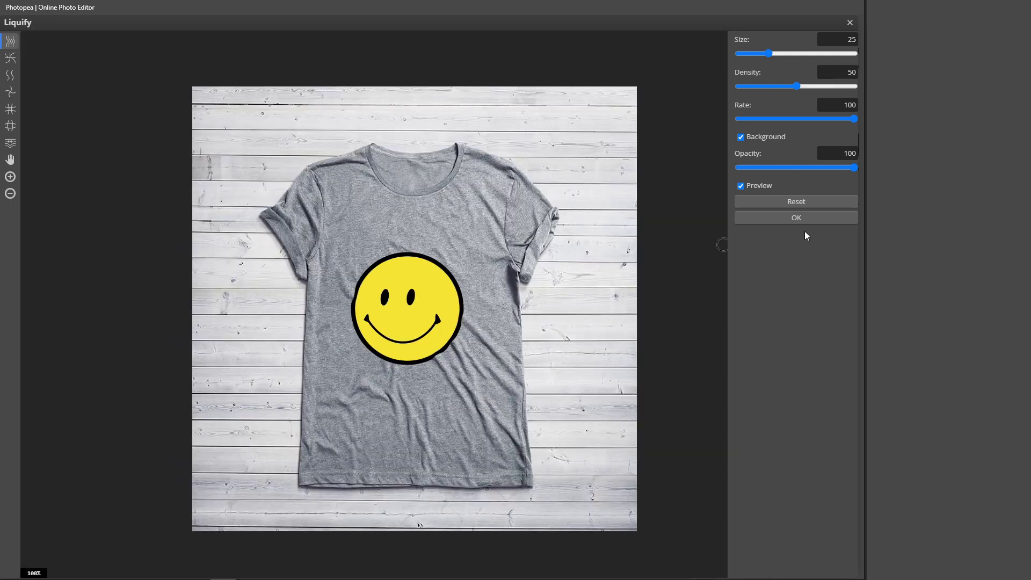
left_click(804, 217)
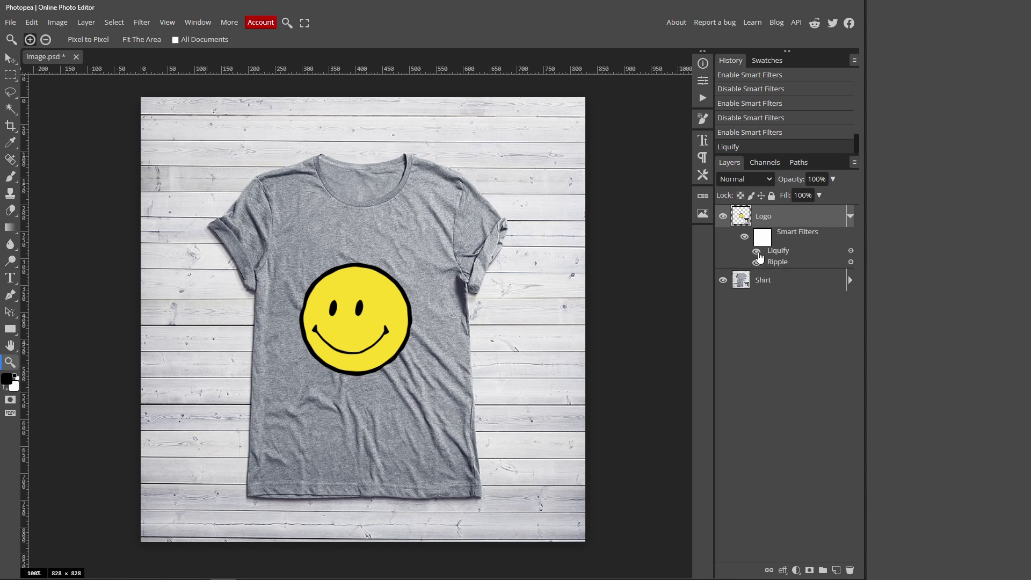
Toggle the Liquify smart filter off and on to compare the logo's edges with and without it.
left_click(757, 252)
left_click(757, 252)
left_click(757, 253)
left_click(757, 252)
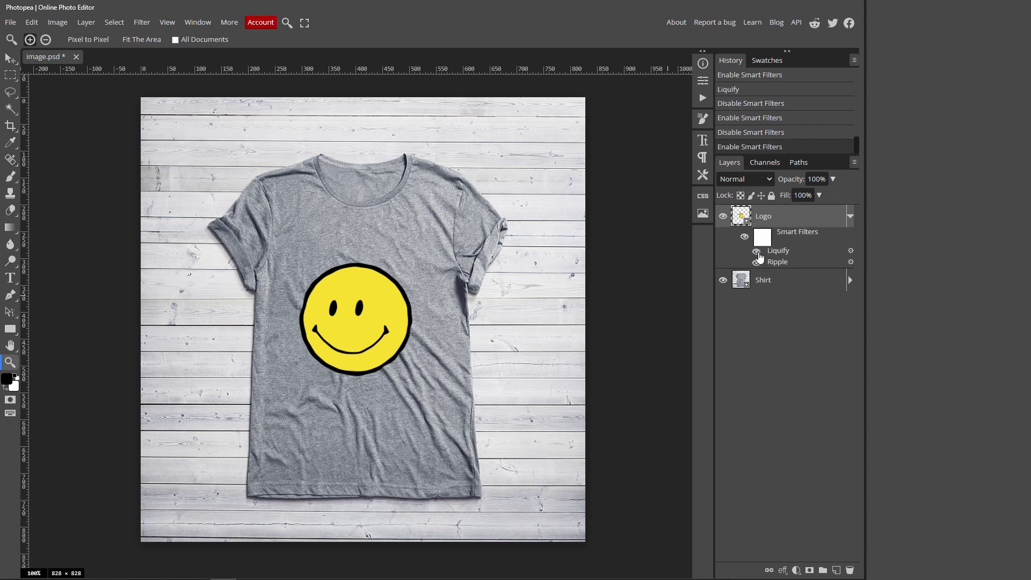
left_click(757, 253)
left_click(757, 252)
left_click(757, 253)
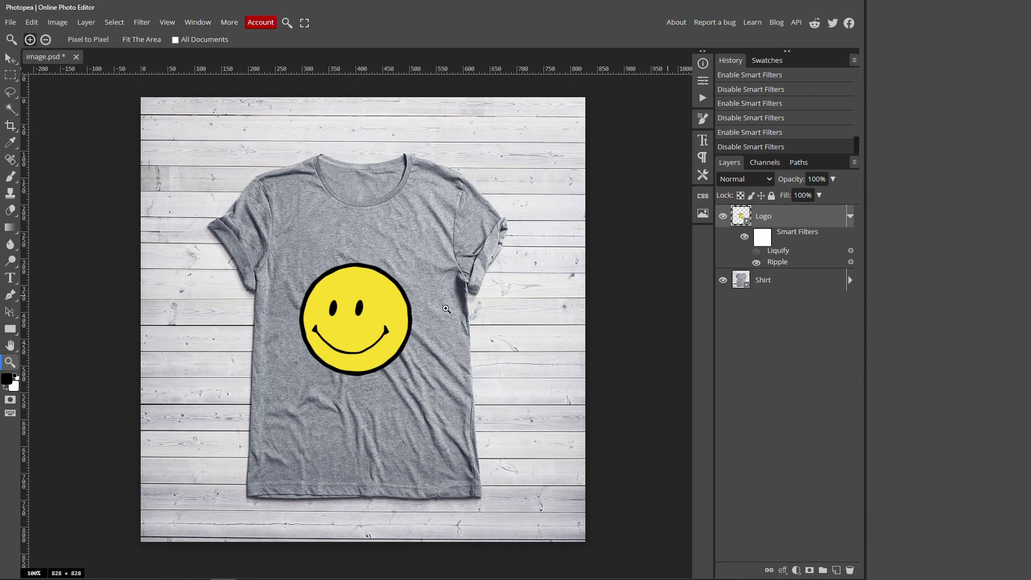
left_click(757, 252)
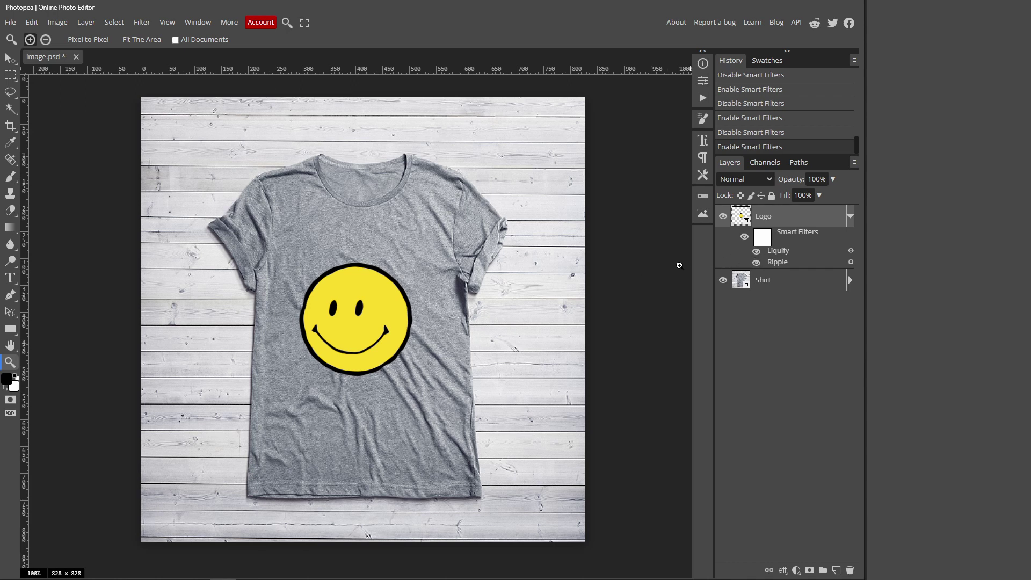
Collapse the Logo layer's filters and, on the Shirt layer, draw a loose Lasso selection around the smiley face.
left_click(849, 217)
left_click(795, 236)
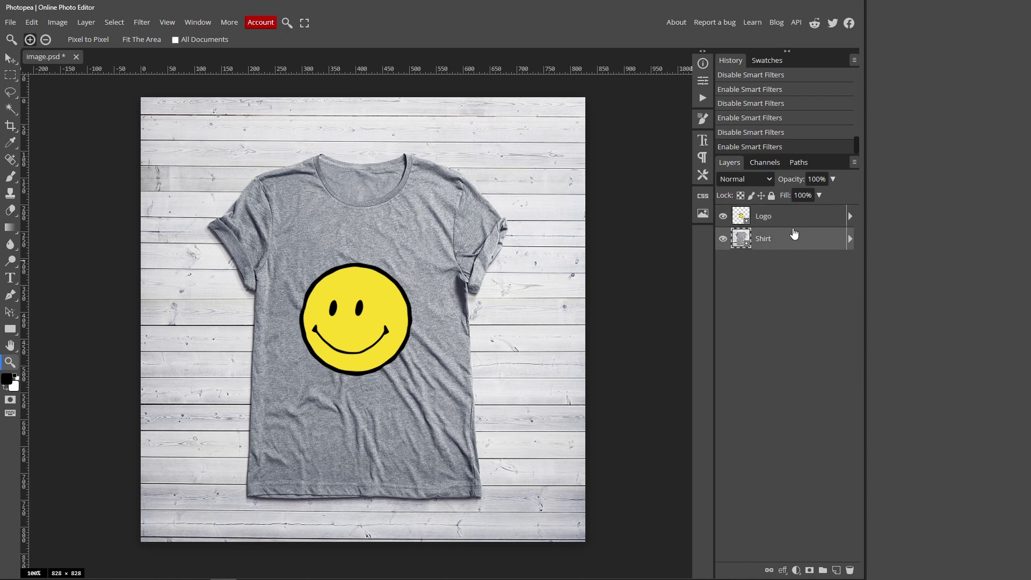
left_click(7, 95)
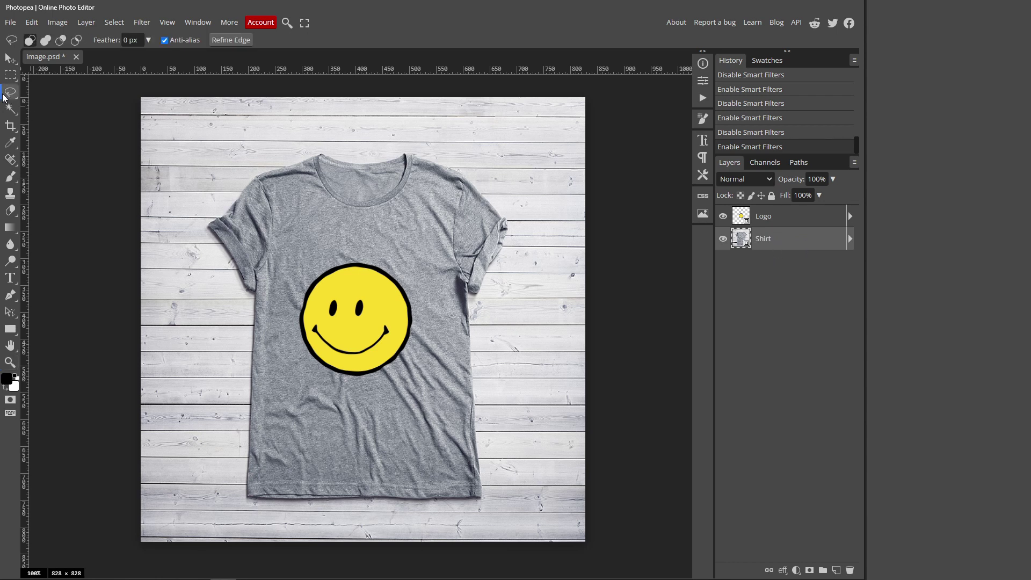
mouse_move(388, 248)
left_mouse_down()
mouse_move(289, 271)
mouse_move(272, 292)
mouse_move(284, 369)
mouse_move(332, 401)
mouse_move(400, 403)
mouse_move(425, 379)
mouse_move(431, 296)
mouse_move(376, 246)
left_mouse_up()
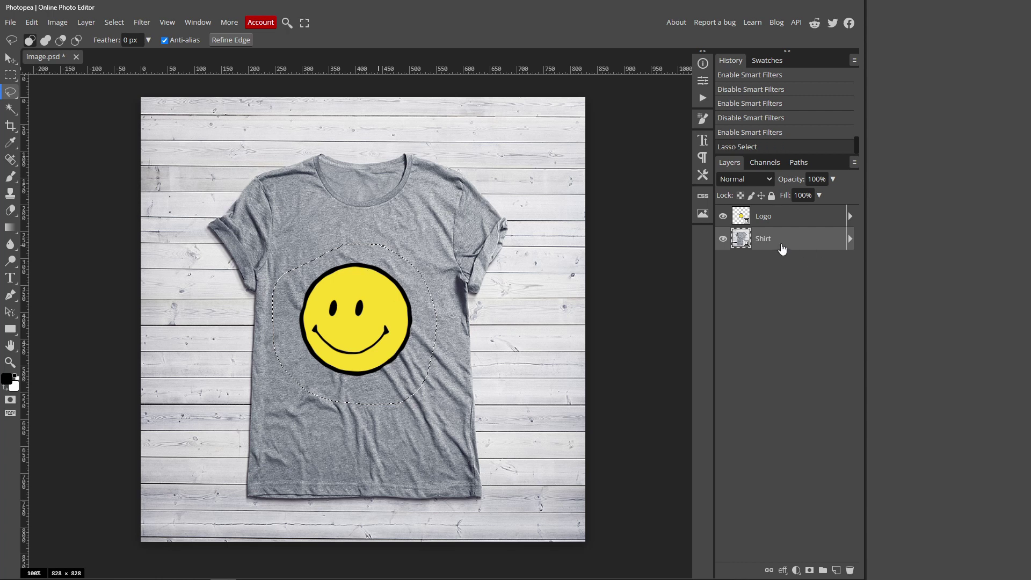
Copy the lassoed shirt area to a new layer and check it by toggling the Shirt and copied layers' visibility.
key("ctrl+j")
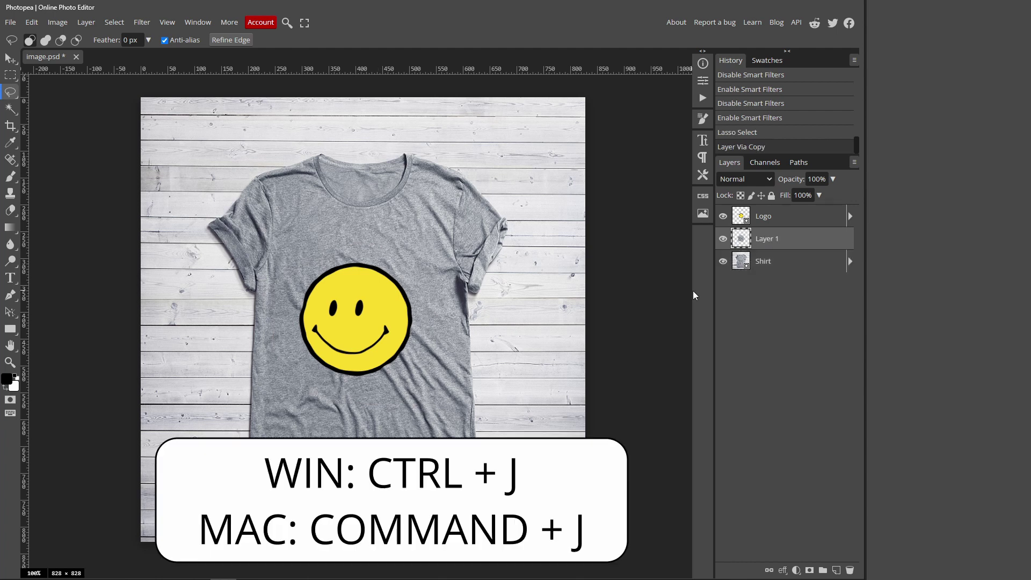
left_click(723, 261)
left_click(723, 239)
left_click(723, 239)
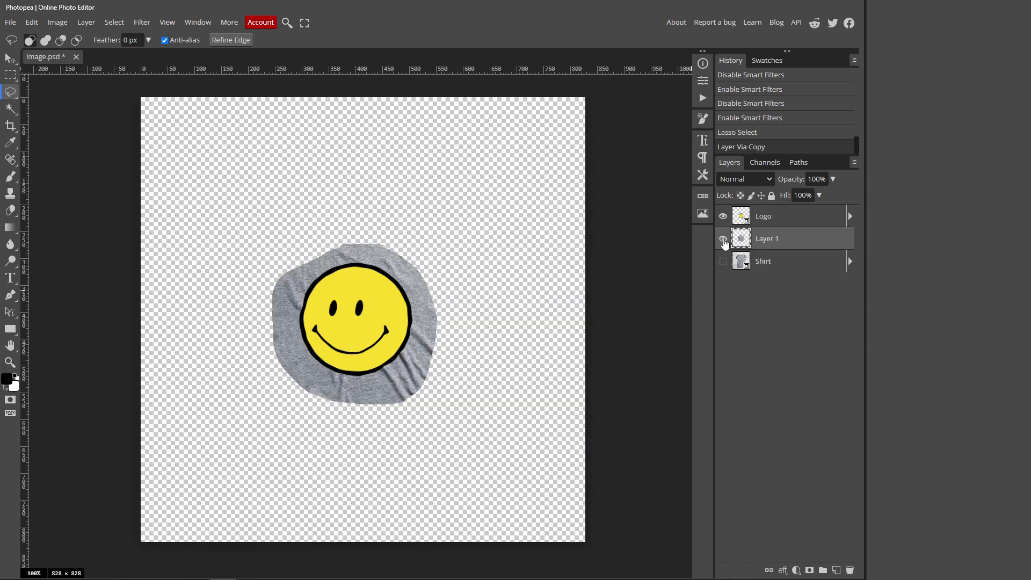
left_click(723, 238)
left_click(723, 239)
left_click(722, 261)
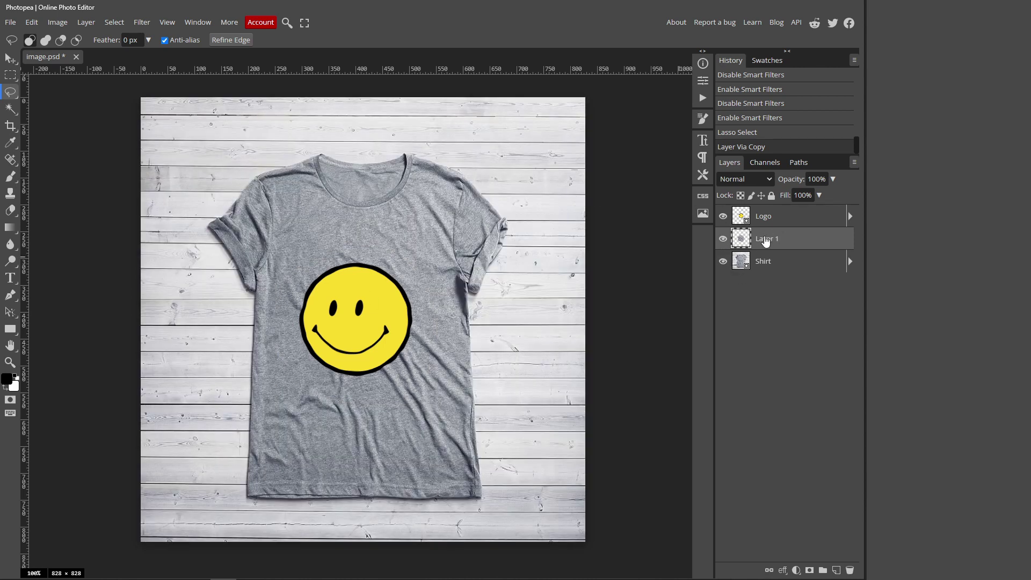
Move the copied fabric layer above the Logo layer and make it a clipping mask on the logo.
left_click_drag(764, 241, 800, 217)
right_click(796, 217)
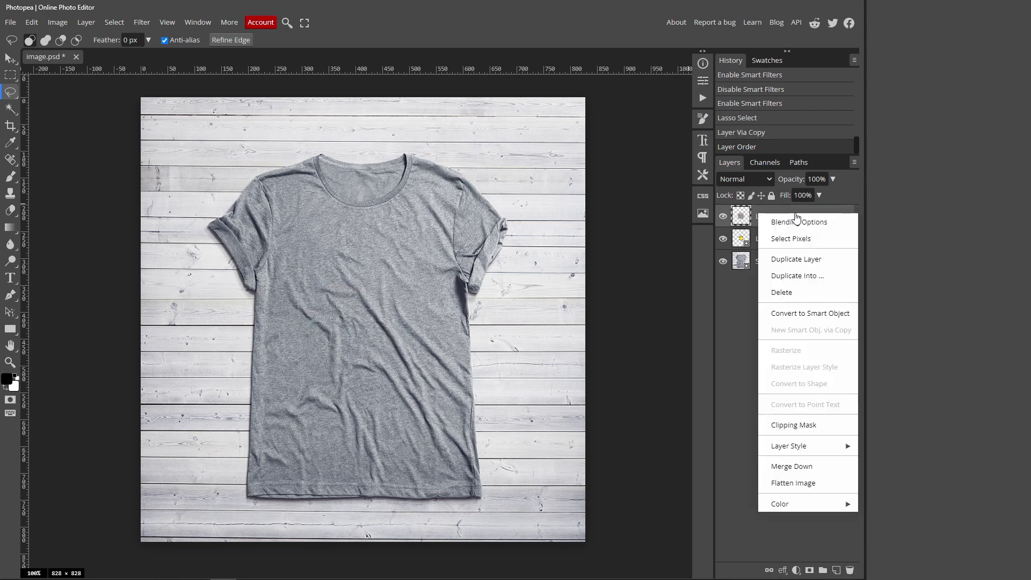
left_click(791, 421)
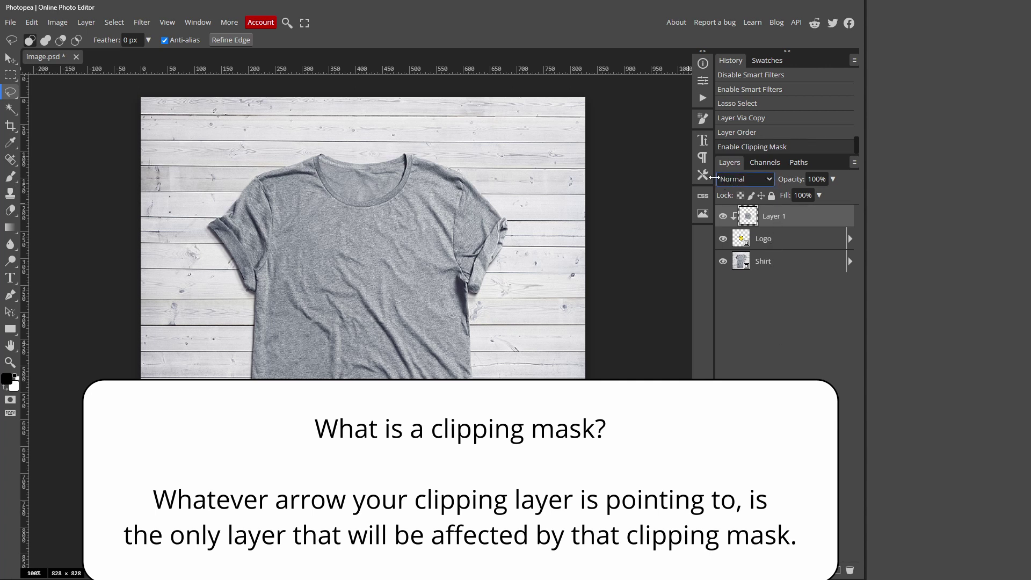
Set the clipped fabric layer's blend mode to Multiply and its fill to 31%.
left_click(765, 181)
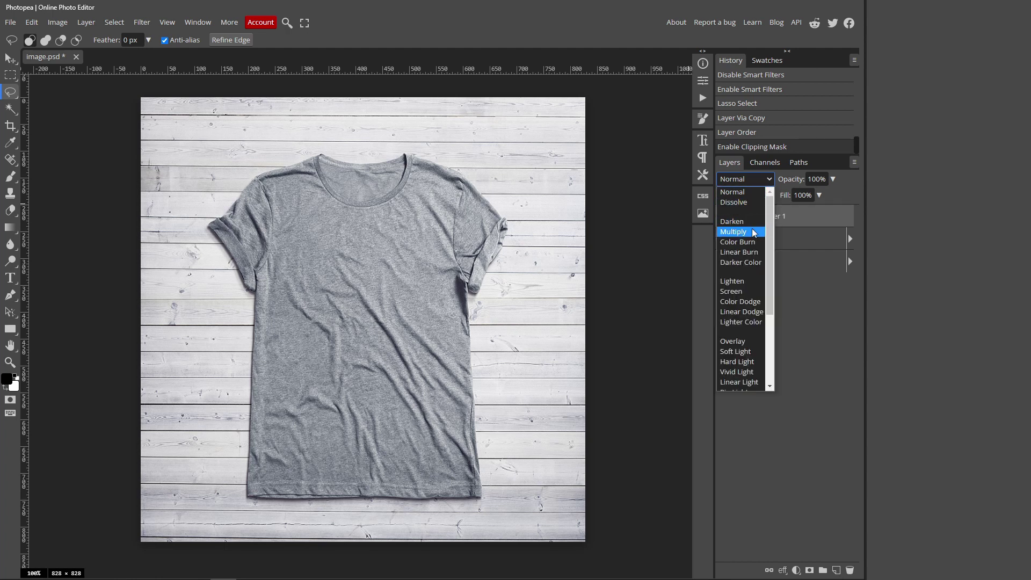
left_click(755, 233)
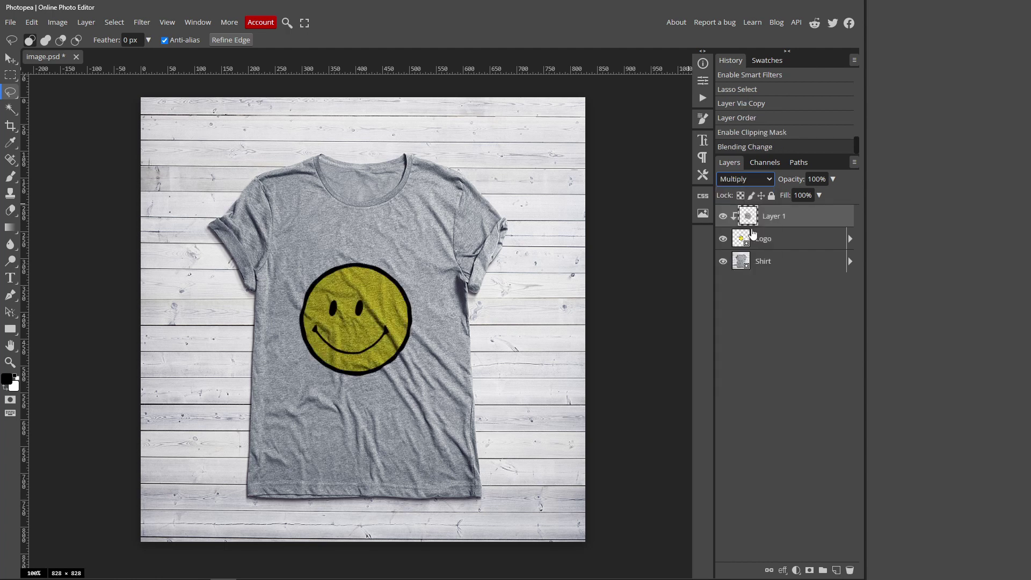
left_click(820, 195)
left_click_drag(811, 213, 797, 214)
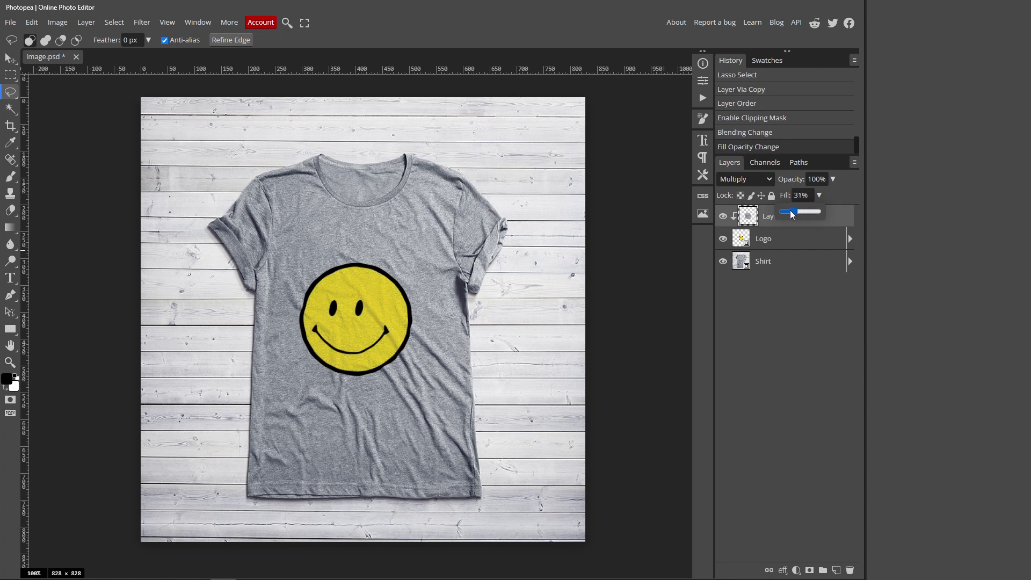
Compare the fold shading by lowering the clipped fabric layer's fill to 0% and raising it to 34%.
left_click(9, 364)
left_click_drag(339, 339, 313, 333)
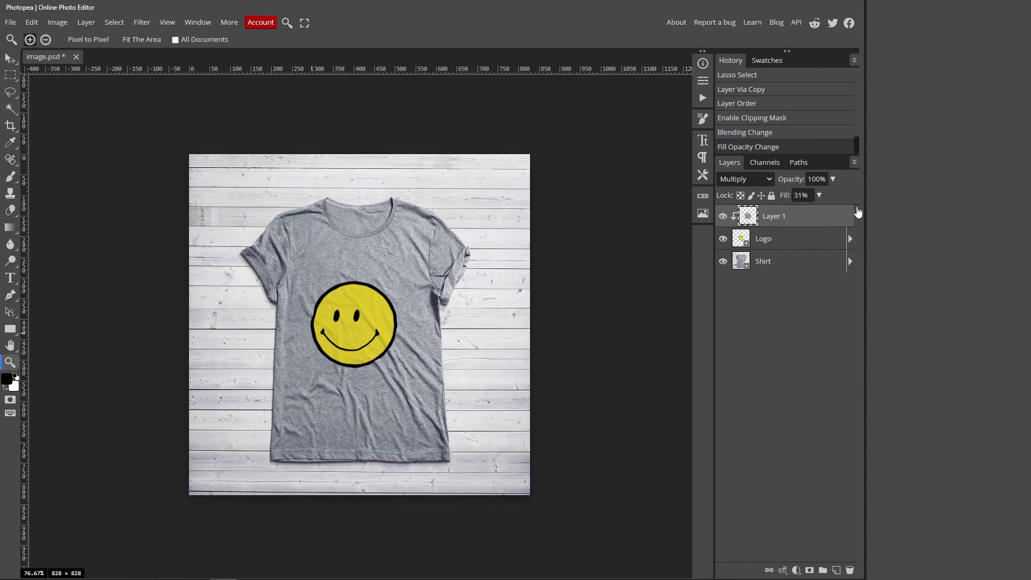
left_click(819, 196)
left_click_drag(802, 211, 668, 226)
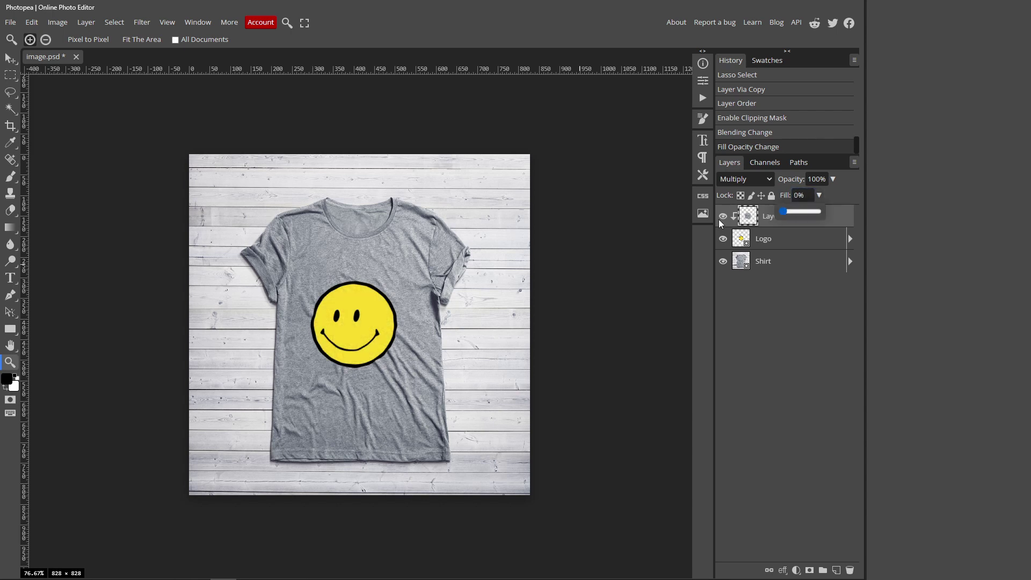
mouse_move(760, 216)
left_mouse_down()
mouse_move(823, 213)
mouse_move(771, 212)
mouse_move(796, 211)
left_mouse_up()
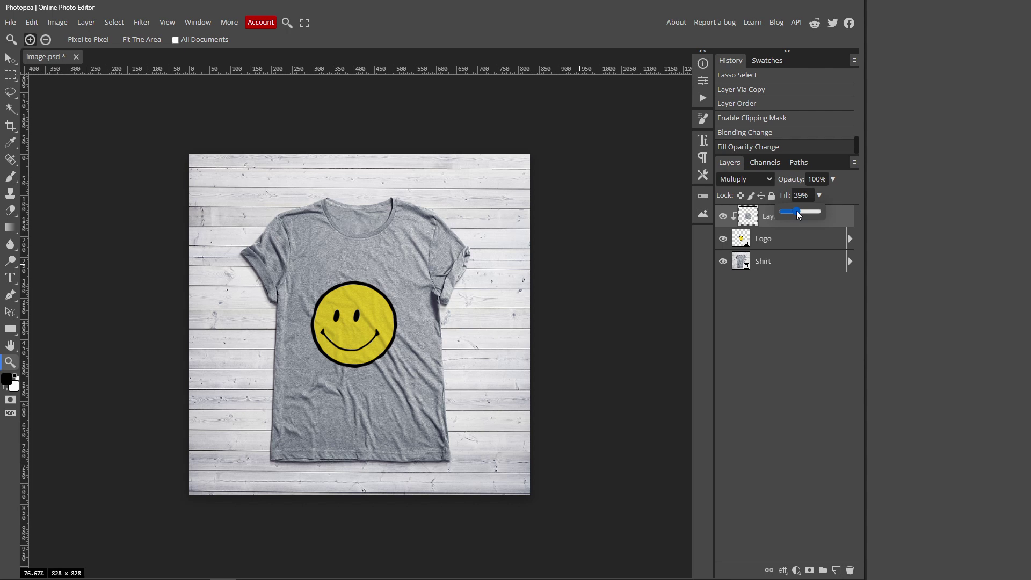
Try the Hard Light blend mode on the clipped fabric layer with a 44% fill.
left_click(762, 178)
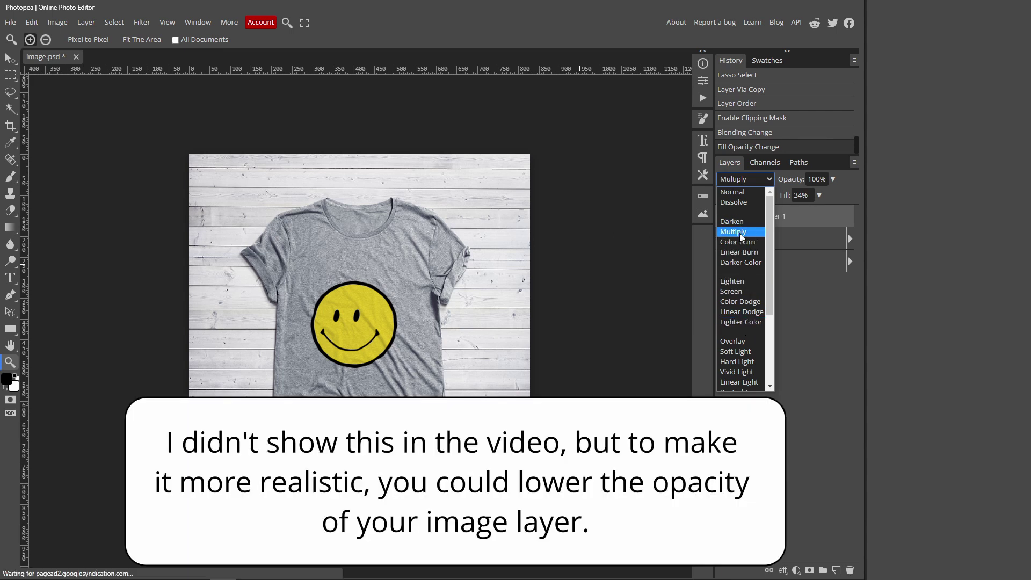
left_click(747, 362)
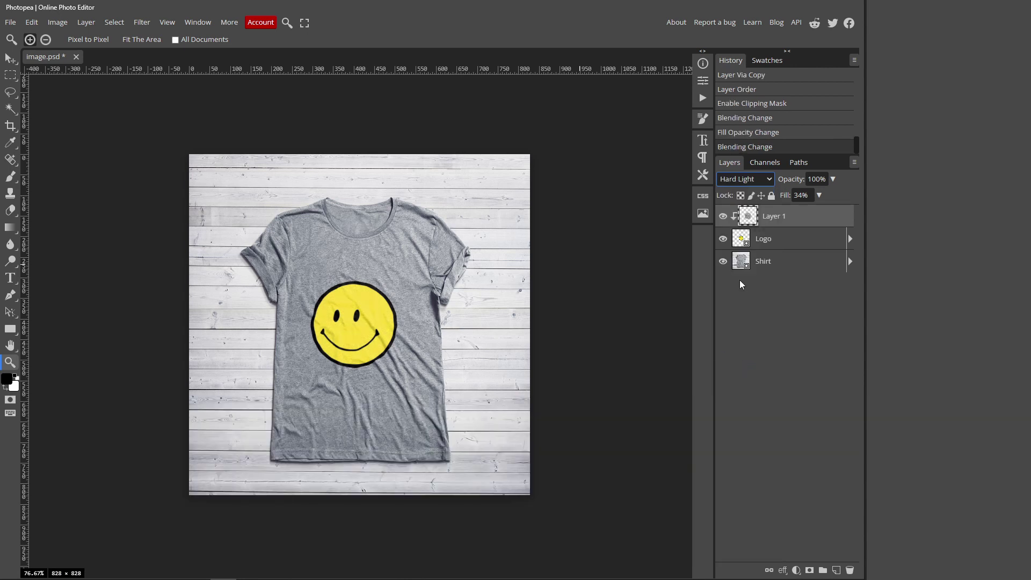
left_click(819, 195)
mouse_move(806, 208)
left_mouse_down()
mouse_move(775, 210)
mouse_move(824, 210)
mouse_move(796, 209)
left_mouse_up()
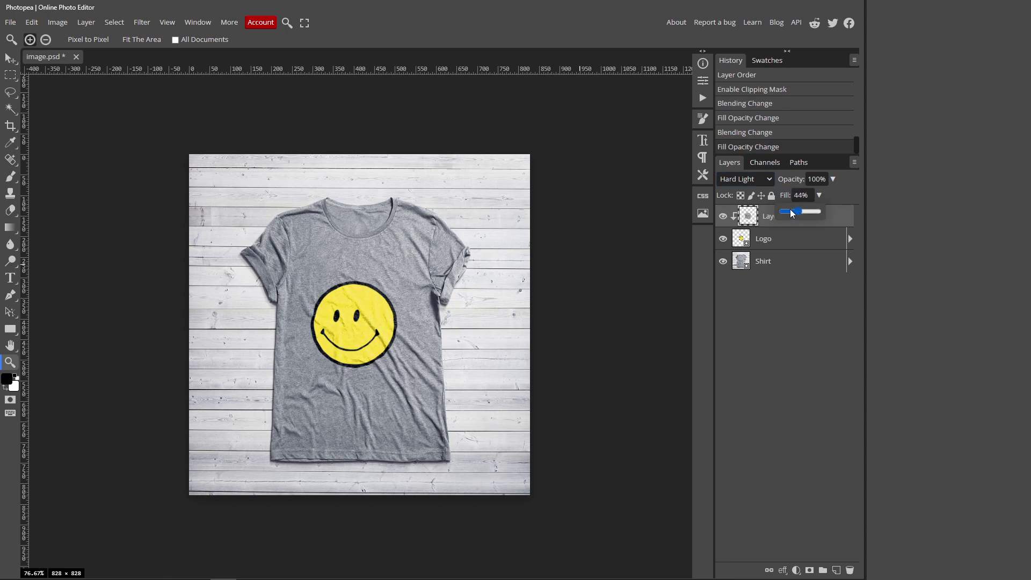
Try the Soft Light blend mode on the clipped fabric layer, raise its fill to 100% and inspect the logo.
left_click(763, 186)
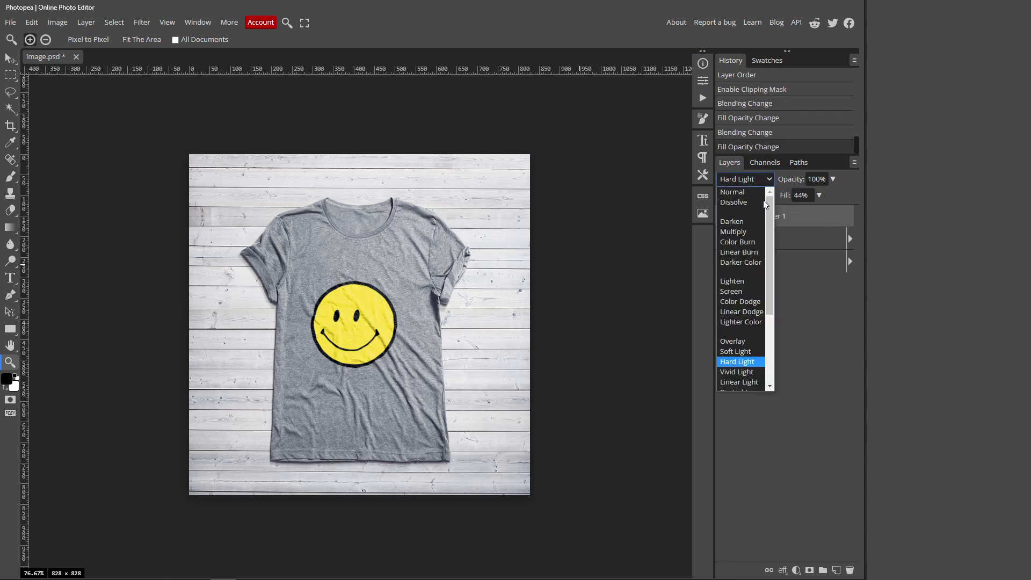
left_click(752, 353)
left_click(819, 196)
left_click_drag(800, 209, 792, 208)
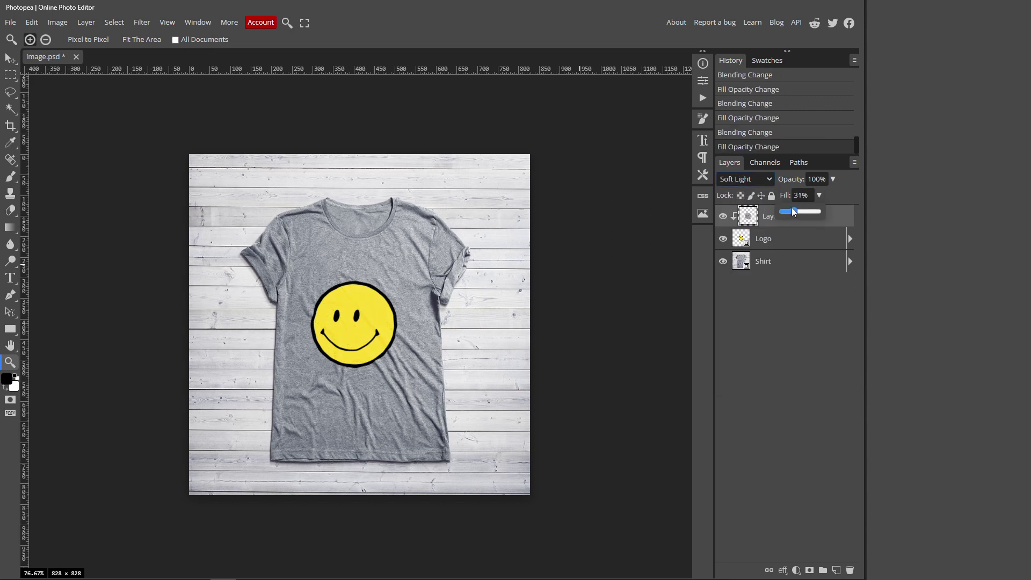
scroll(414, 287, "down", 5)
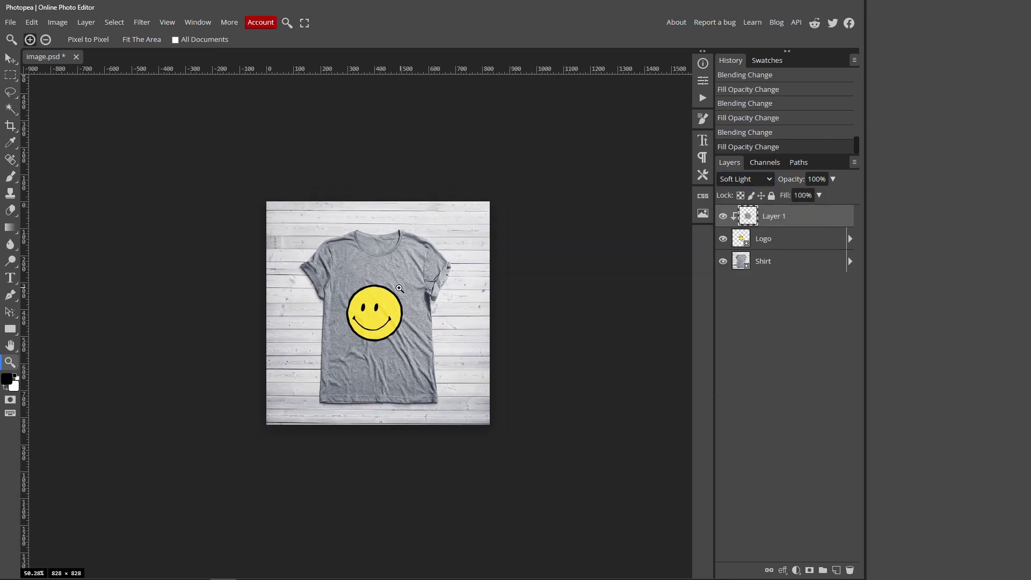
scroll(414, 287, "up", 3)
scroll(518, 260, "up", 2)
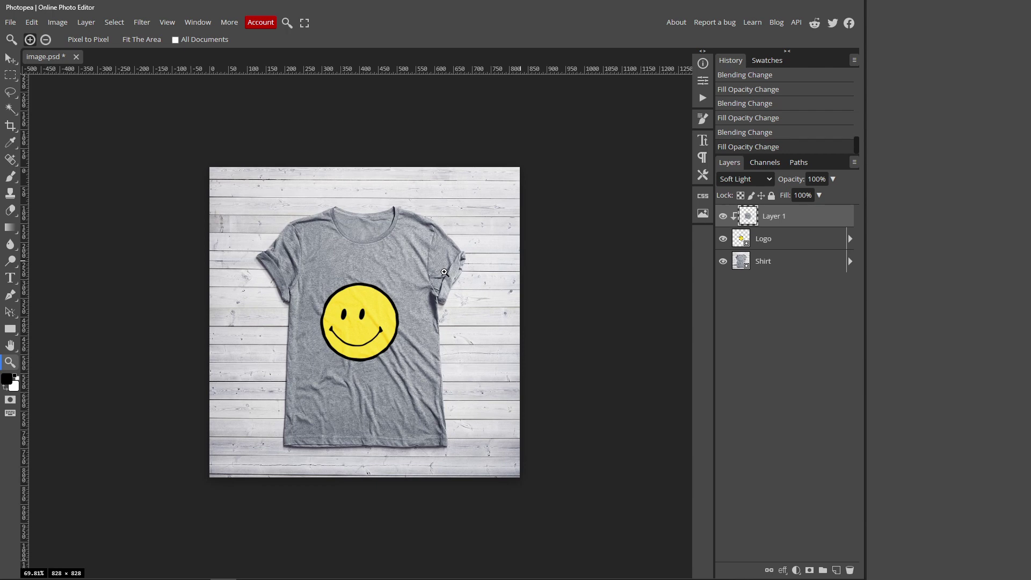
Switch the clipped fabric layer back to Multiply and set its fill to 31%.
left_click(769, 182)
left_click(746, 226)
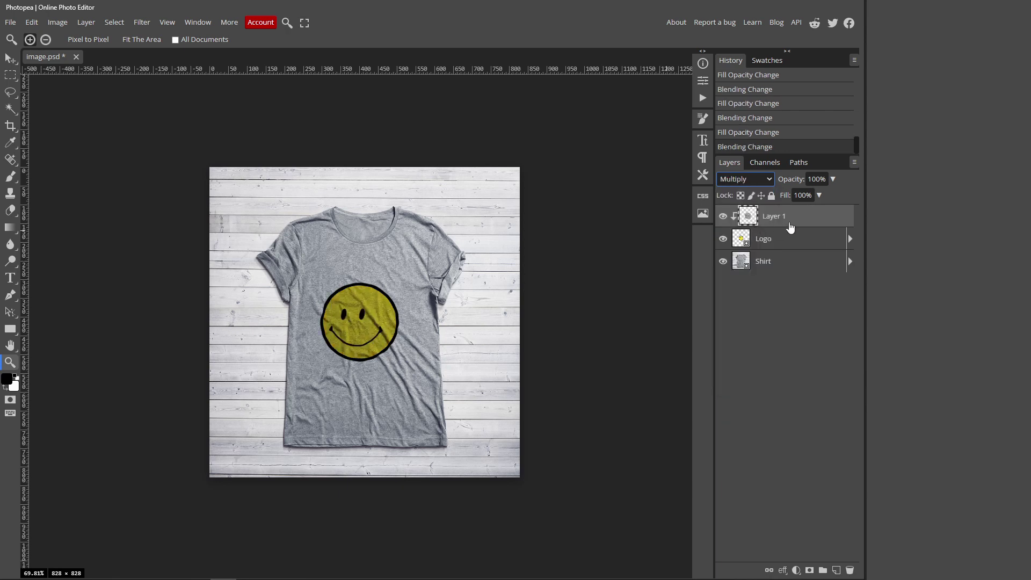
left_click(802, 196)
type("31")
key("Return")
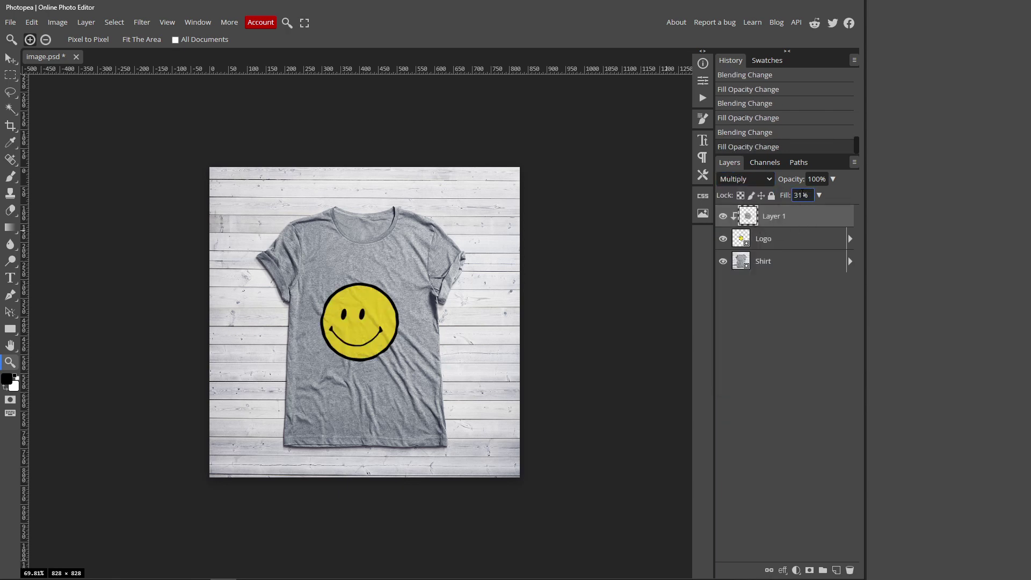